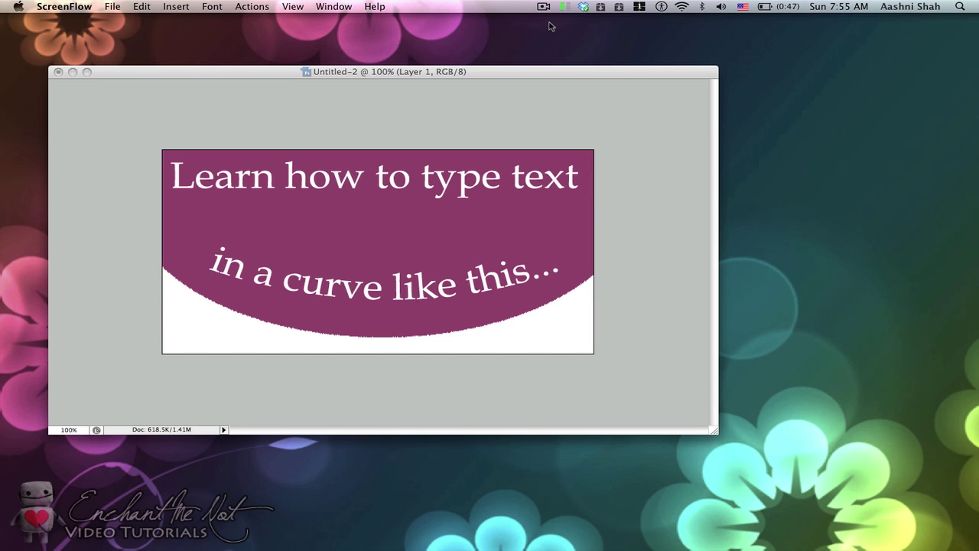
# Bring Photoshop to the front
pyautogui.click(521, 76)
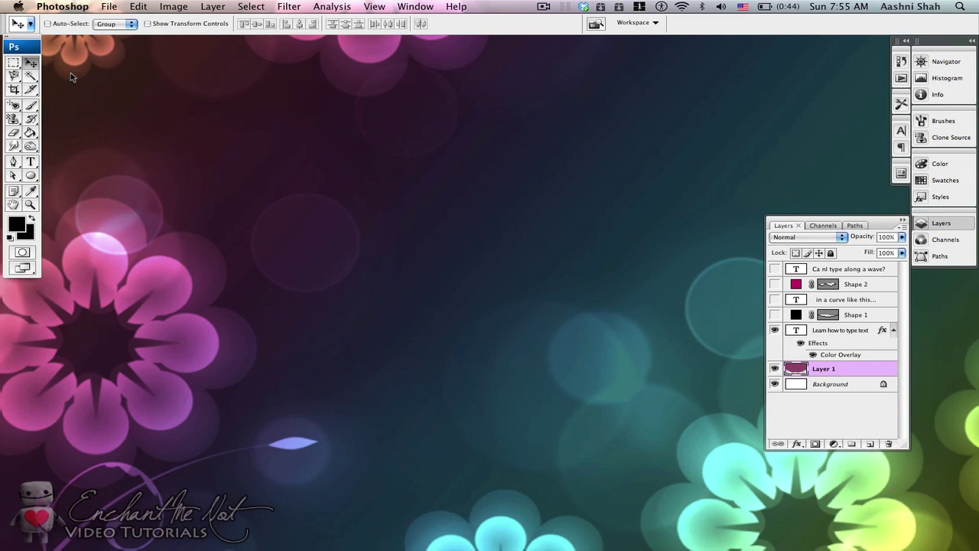
# Create the 650 × 400 px white document Untitled-3, then enlarge its window and move it up-left
pyautogui.press('super+n')
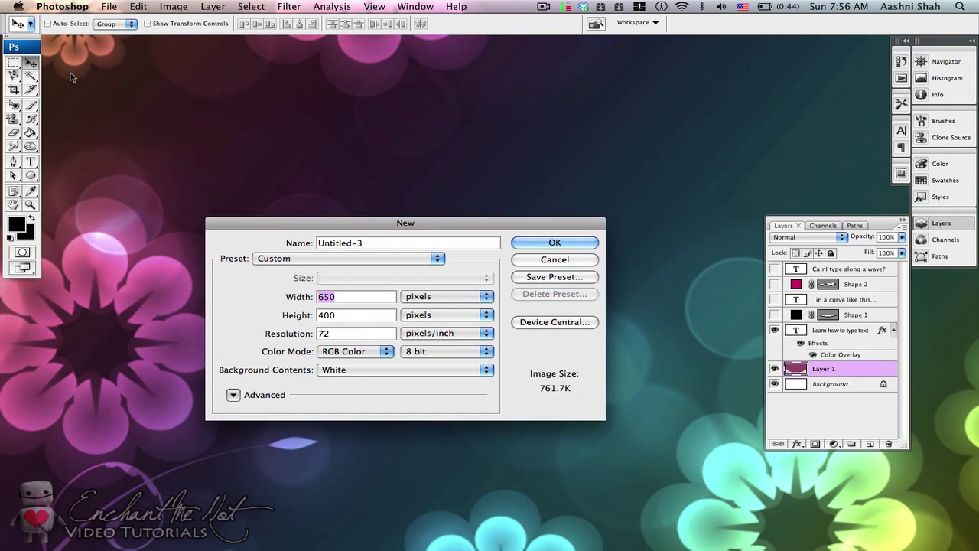
pyautogui.press('Return')
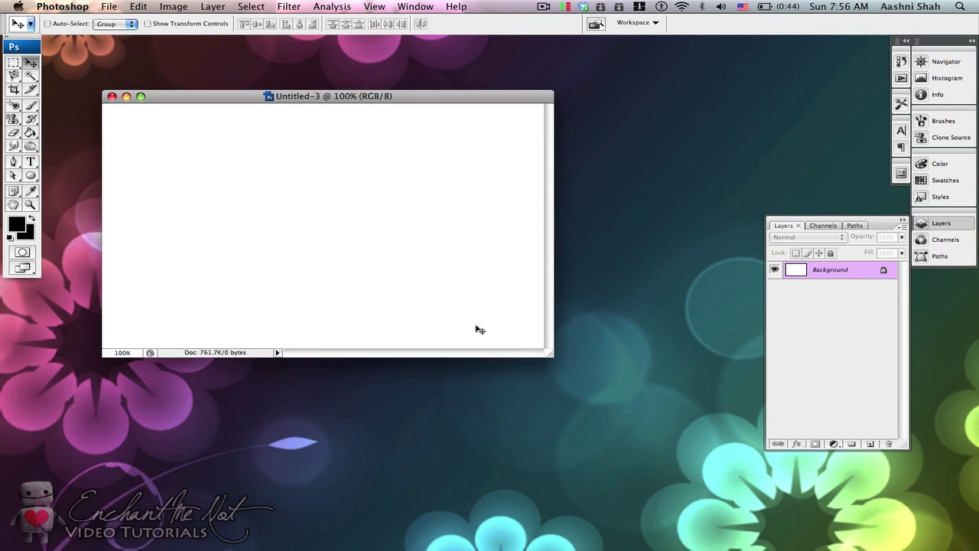
pyautogui.moveTo(548, 354); pyautogui.dragTo(733, 505)
pyautogui.moveTo(531, 97); pyautogui.dragTo(513, 59)
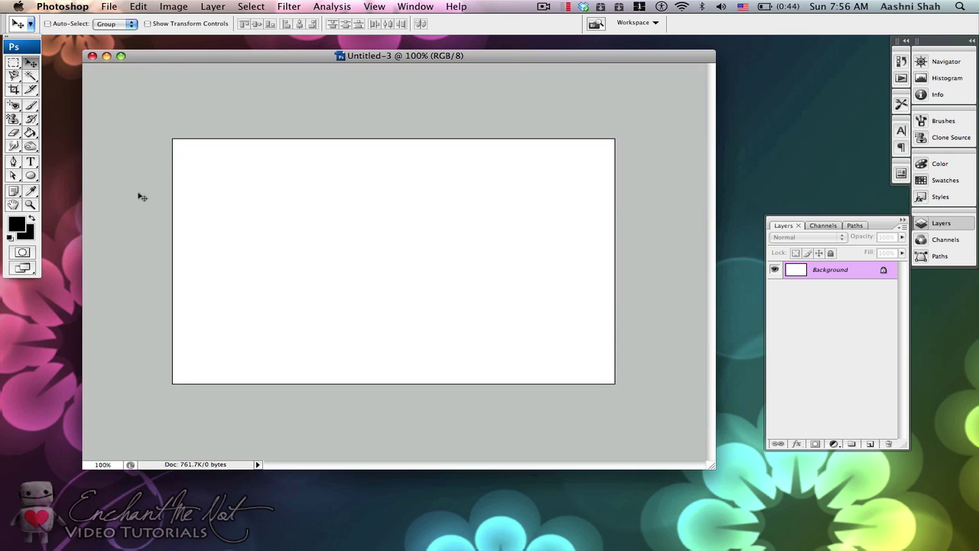
# Set the foreground to #d6157d and draw a wide magenta ellipse across the canvas top
pyautogui.click(31, 176)
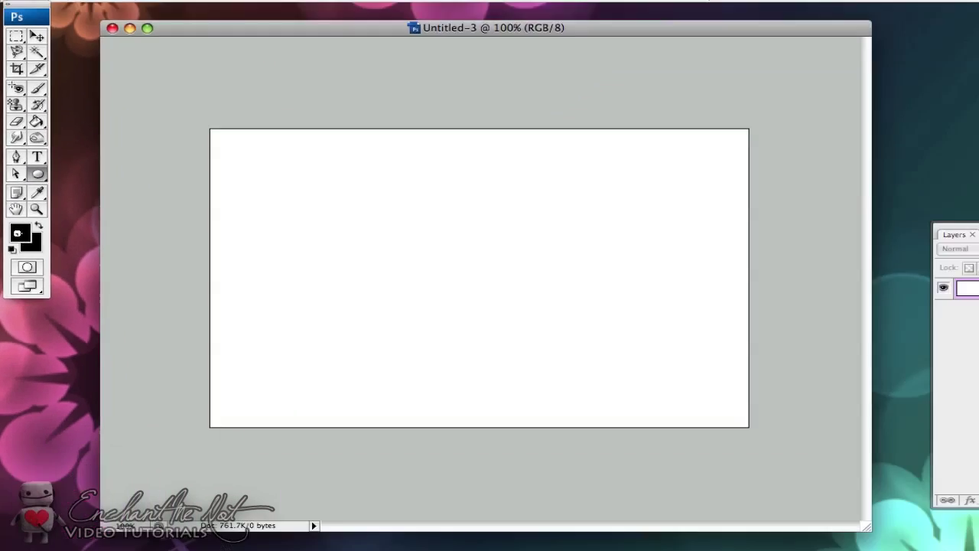
pyautogui.click(18, 233)
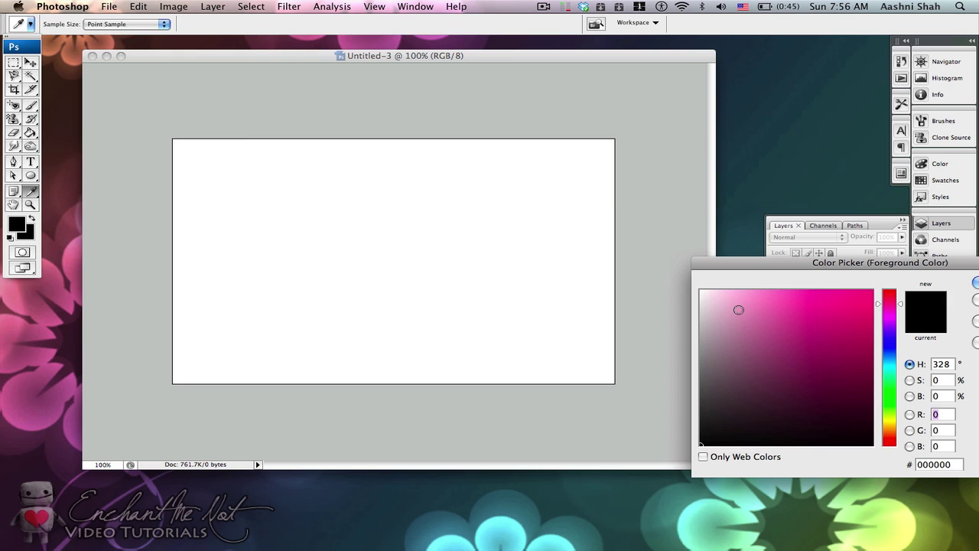
pyautogui.click(854, 315)
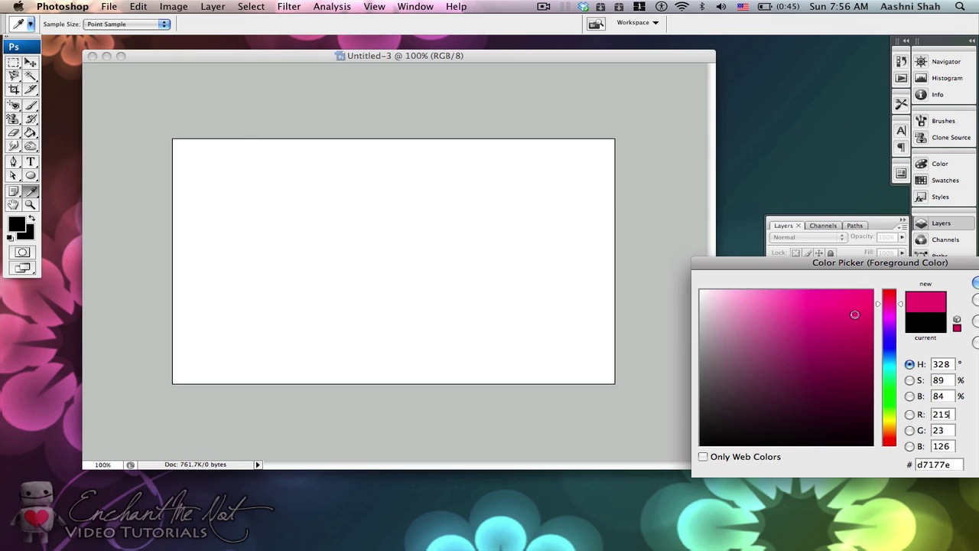
pyautogui.moveTo(855, 314); pyautogui.dragTo(856, 315)
pyautogui.press('Return')
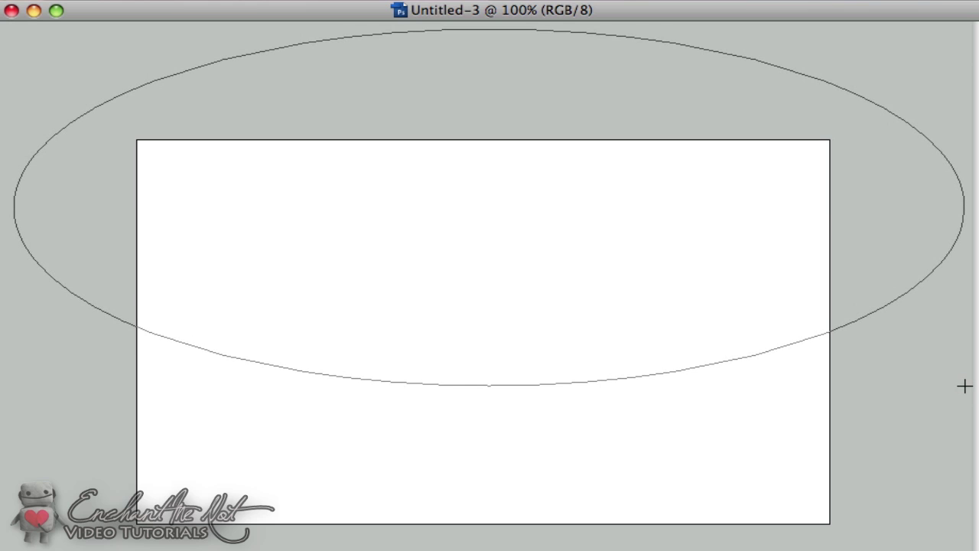
pyautogui.moveTo(964, 386); pyautogui.dragTo(963, 386)
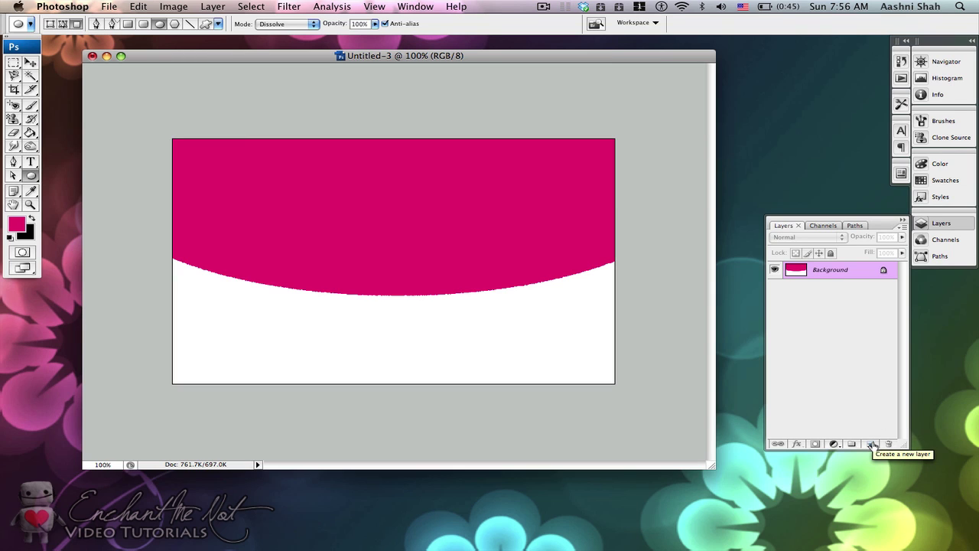
# Type the white heading 'This is a tutorial from EMN.' near the canvas top and commit it
pyautogui.click(871, 445)
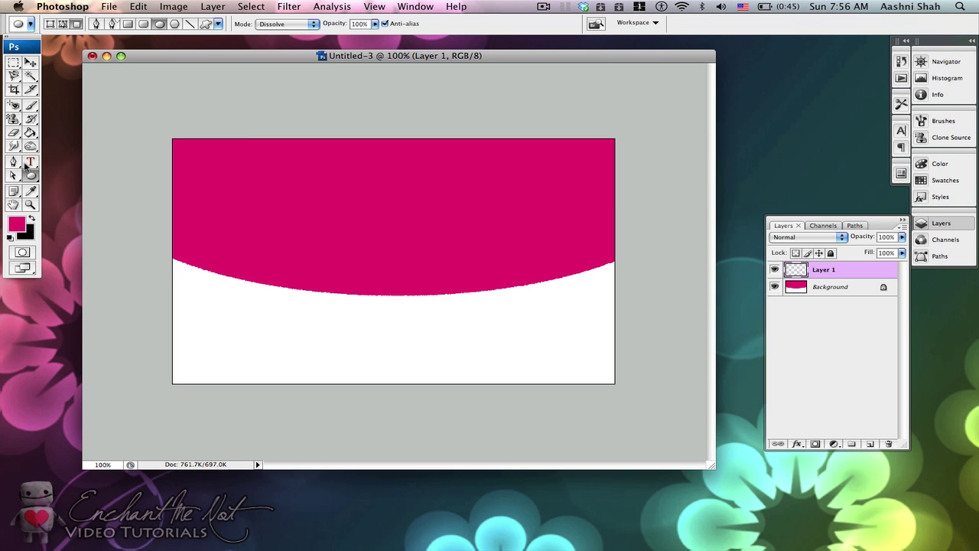
pyautogui.click(28, 163)
pyautogui.click(17, 223)
pyautogui.moveTo(708, 298); pyautogui.dragTo(646, 262)
pyautogui.press('Return')
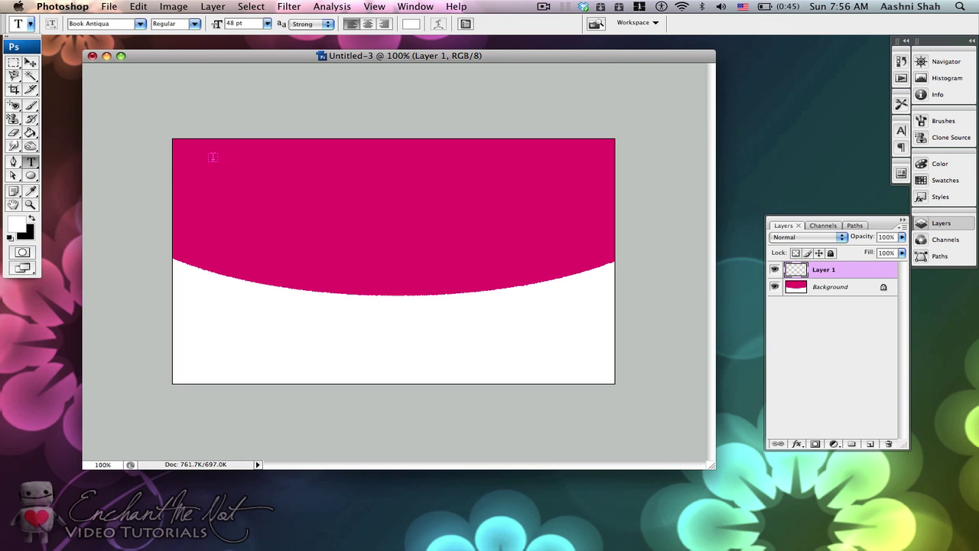
pyautogui.click(188, 162)
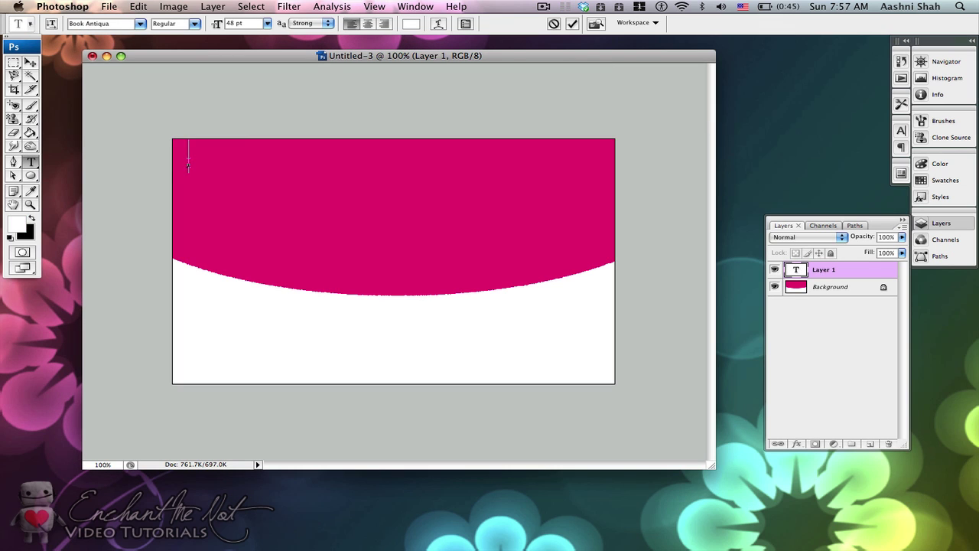
pyautogui.write('This is a')
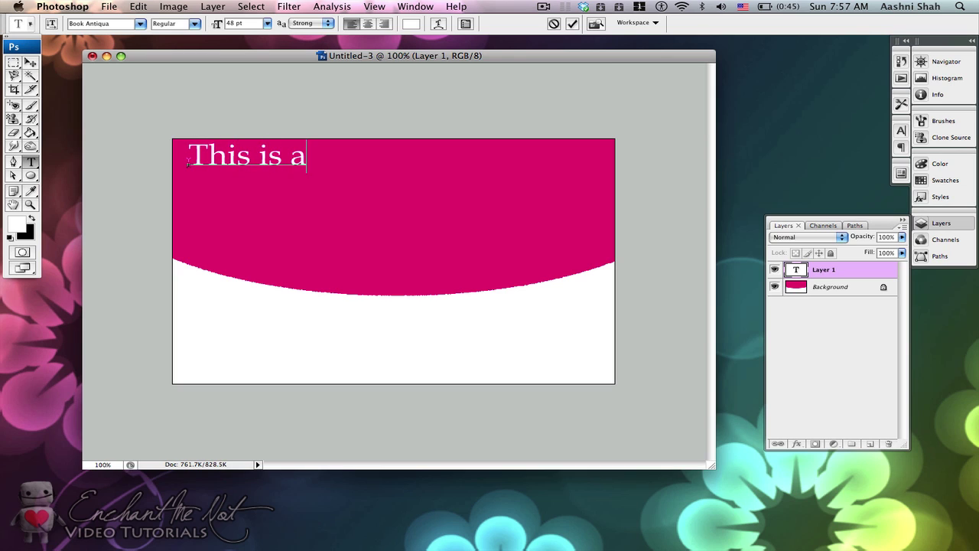
pyautogui.write(' tutorial f')
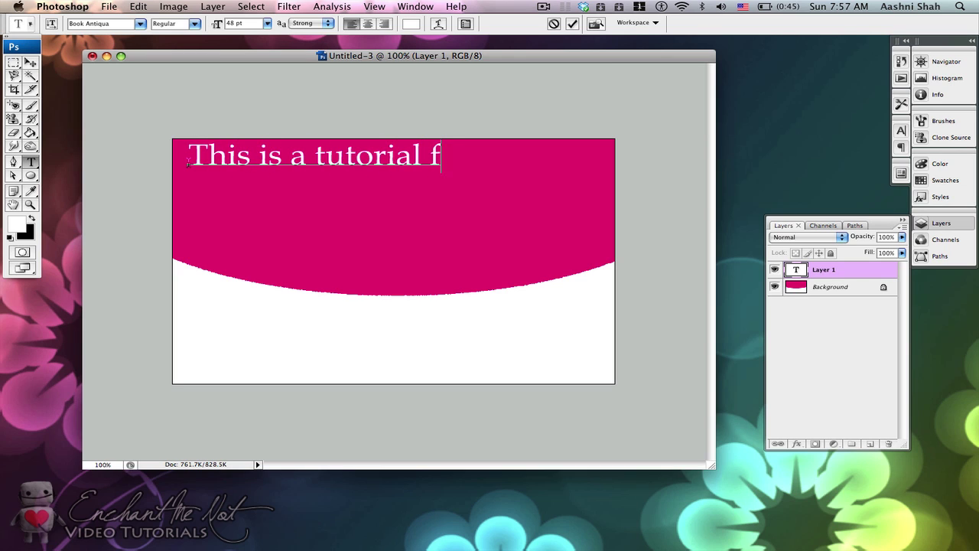
pyautogui.write('rom')
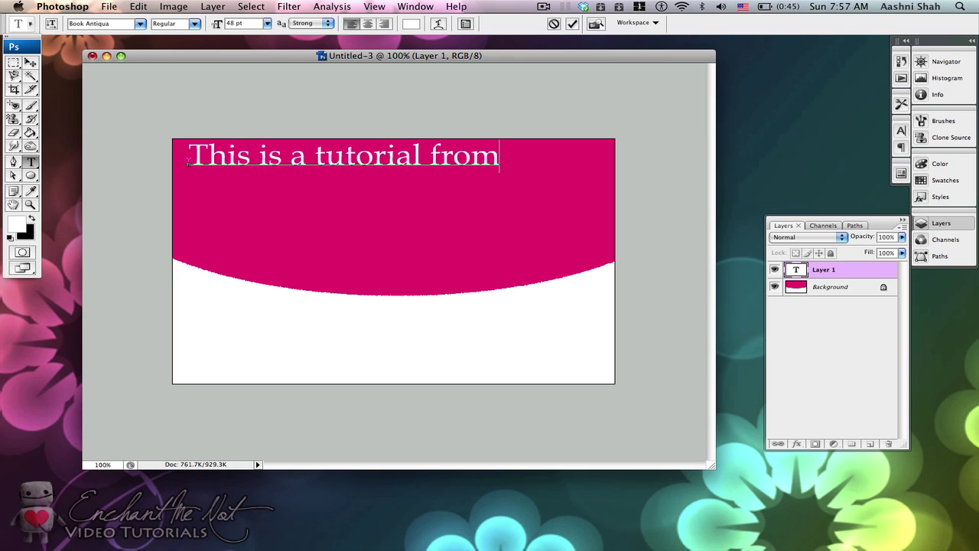
pyautogui.write(' EMN.')
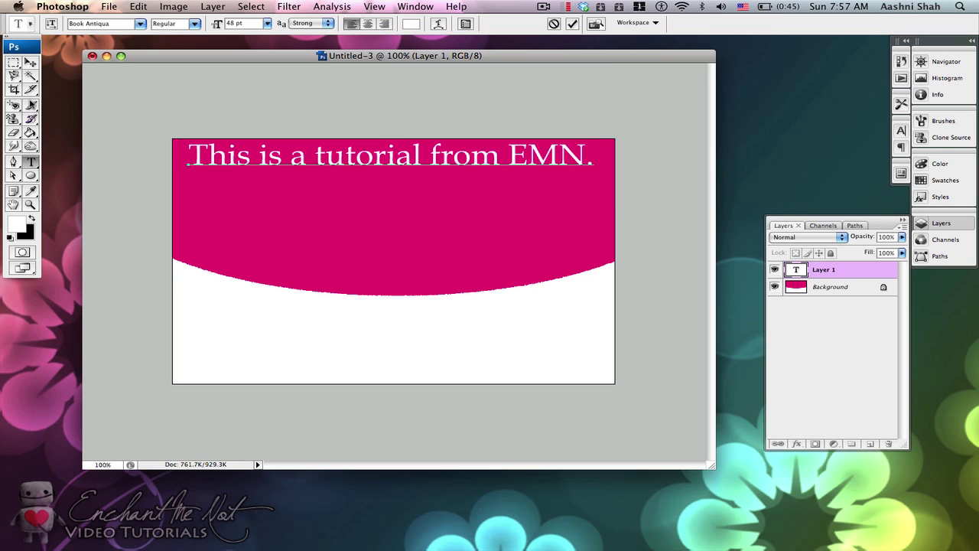
pyautogui.click(29, 63)
# Pick the Vertical Type tool variant and delete the unused empty Layer 1
pyautogui.click(29, 162)
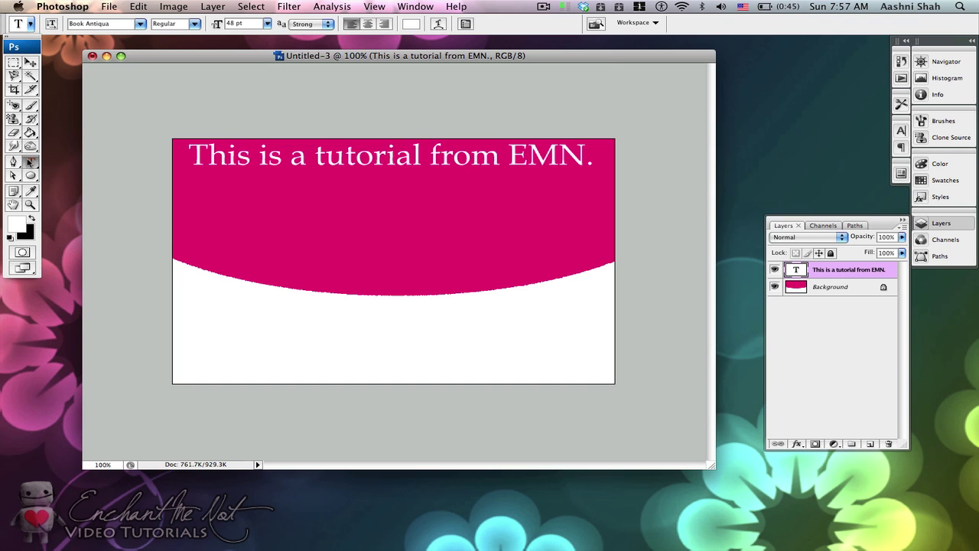
pyautogui.click(29, 161)
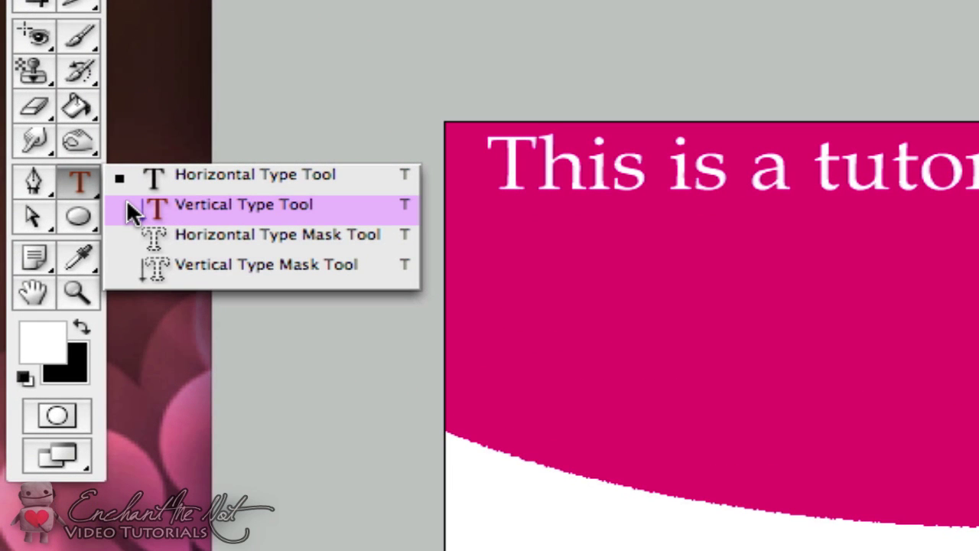
pyautogui.click(127, 202)
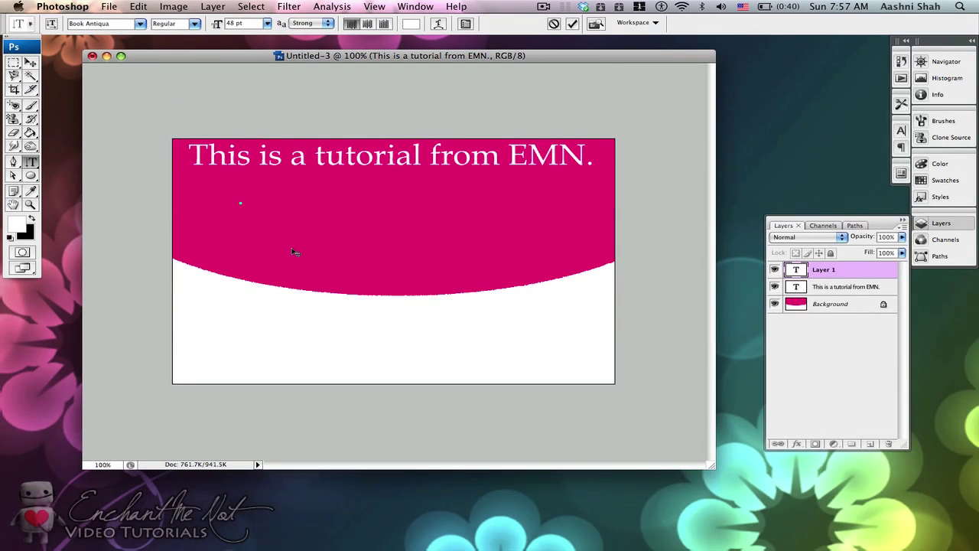
pyautogui.click(888, 445)
pyautogui.press('Return')
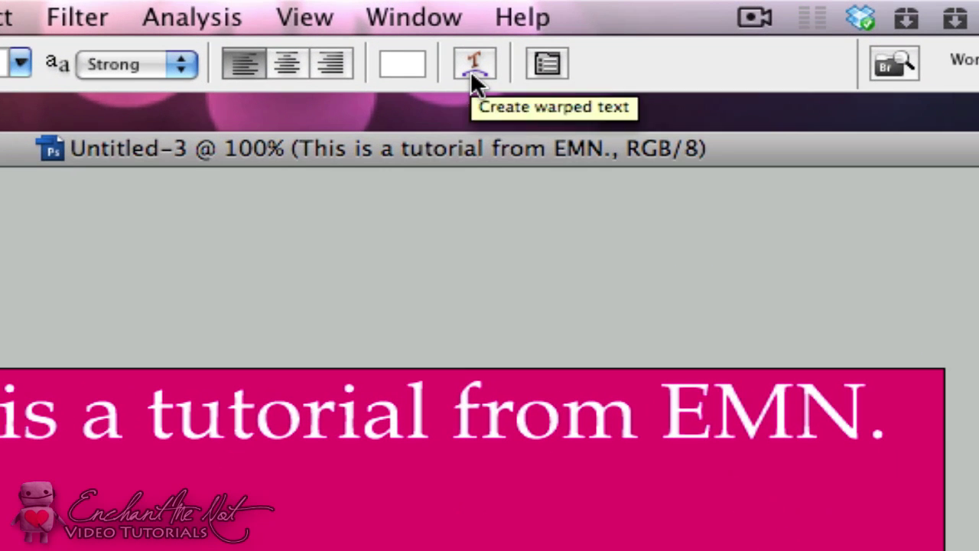
# Choose the Wave style in the heading's Warp Text dialog: horizontal, +50% bend, no distortion
pyautogui.click(470, 71)
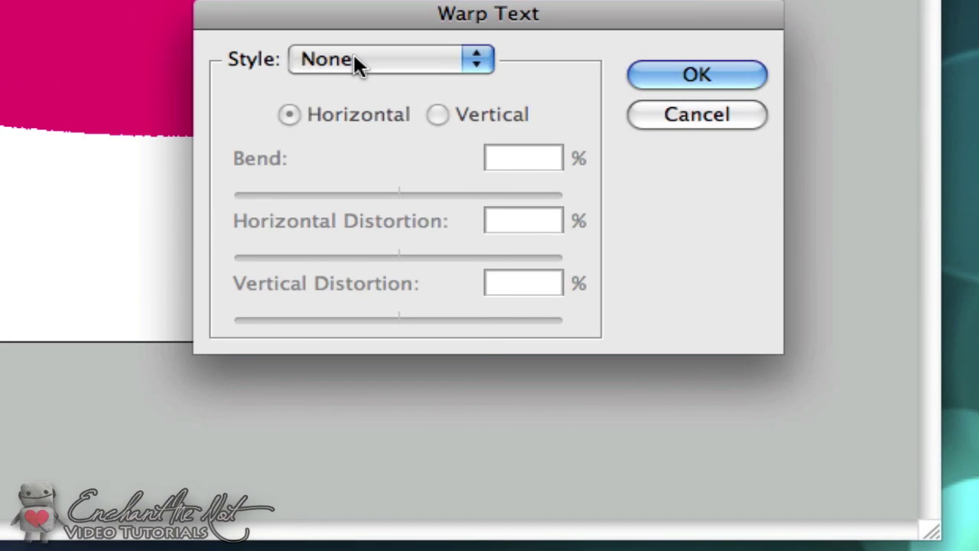
pyautogui.click(354, 58)
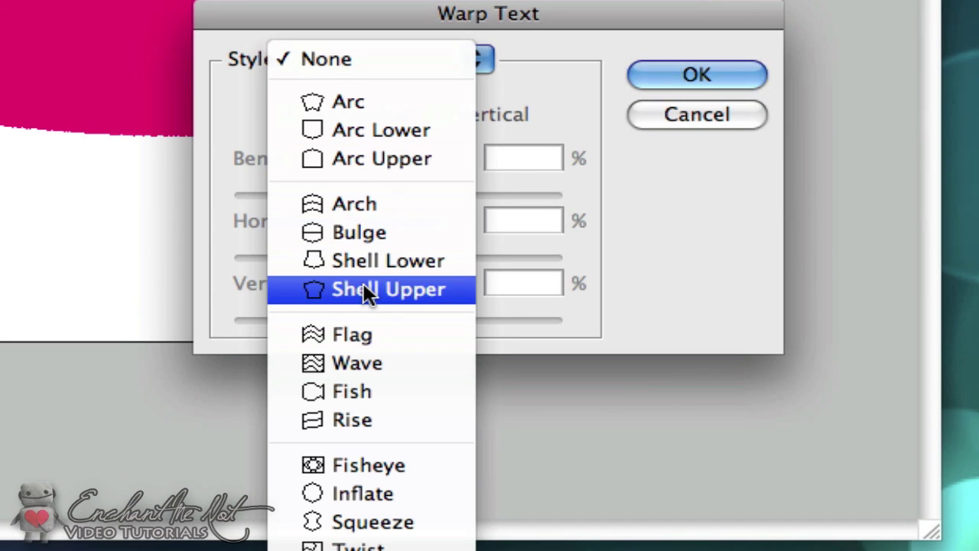
pyautogui.click(355, 351)
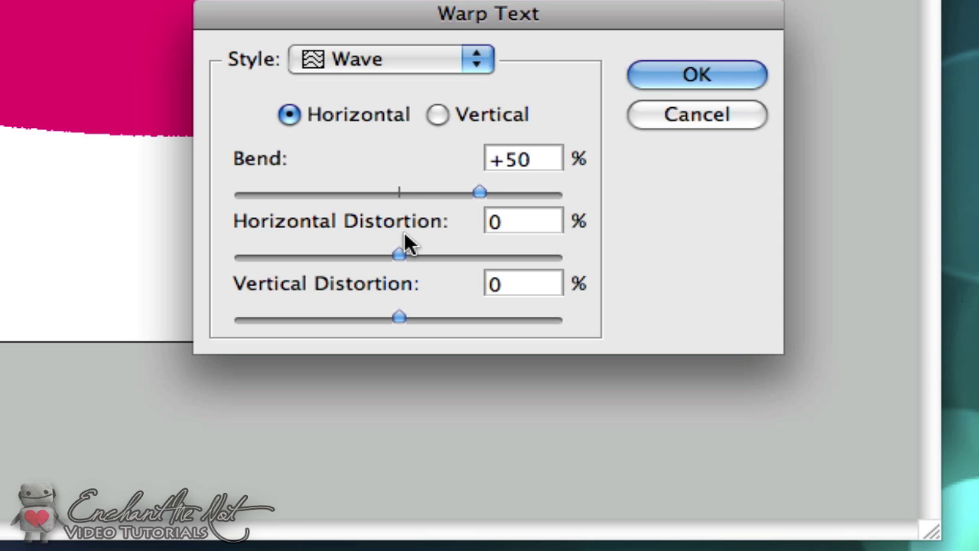
# Cancel the warp so the heading stays straight, and select the standard Pen tool
pyautogui.click(680, 114)
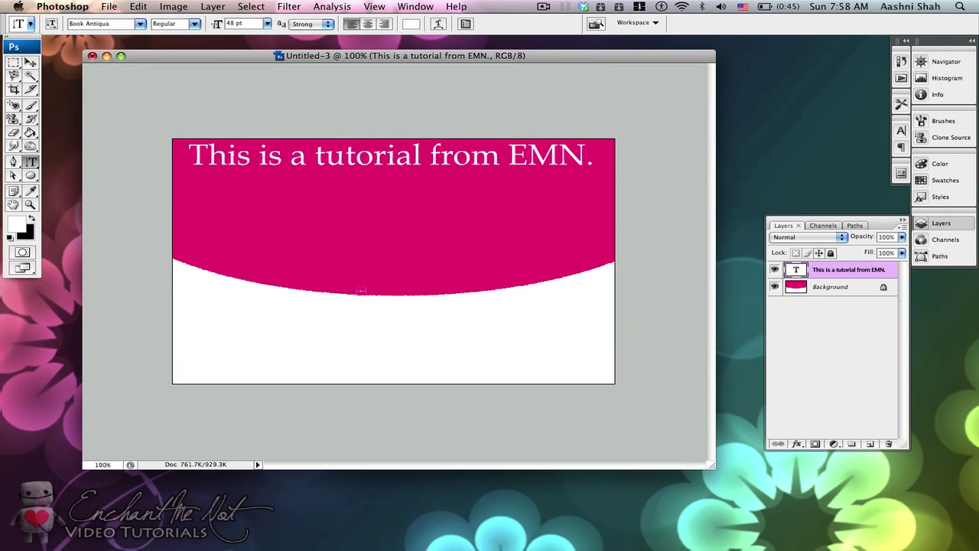
pyautogui.click(13, 162)
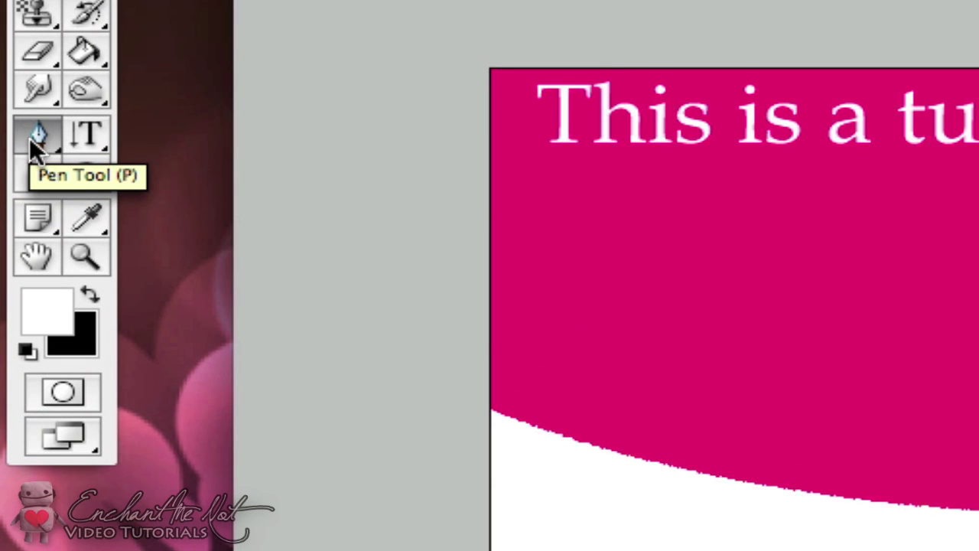
pyautogui.click(29, 138)
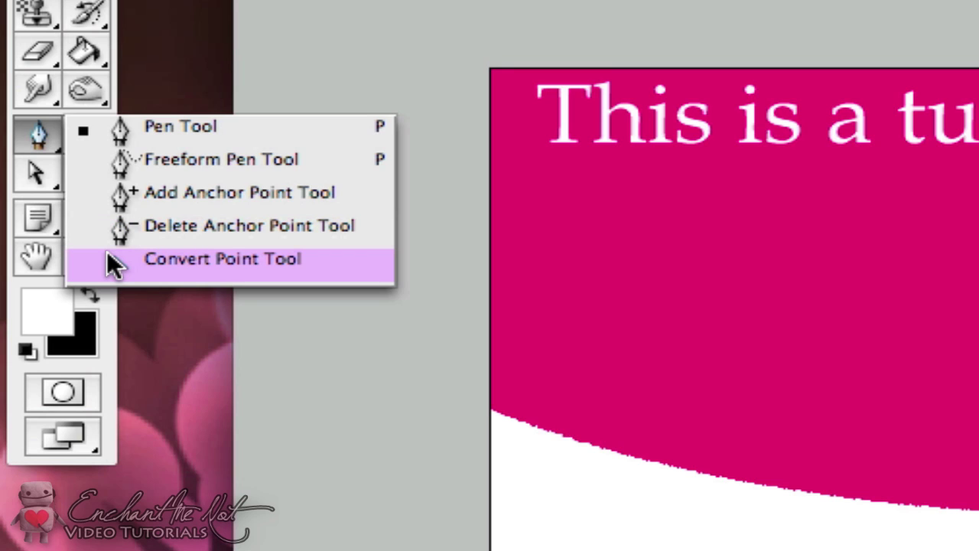
pyautogui.click(125, 128)
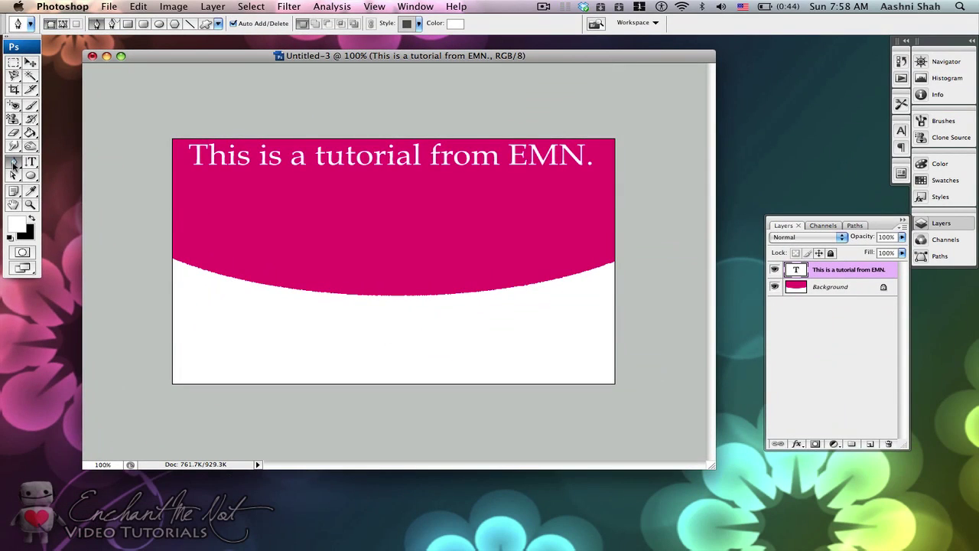
# Deselect the heading text layer and add a new empty layer on top
pyautogui.click(14, 164)
pyautogui.click(843, 380)
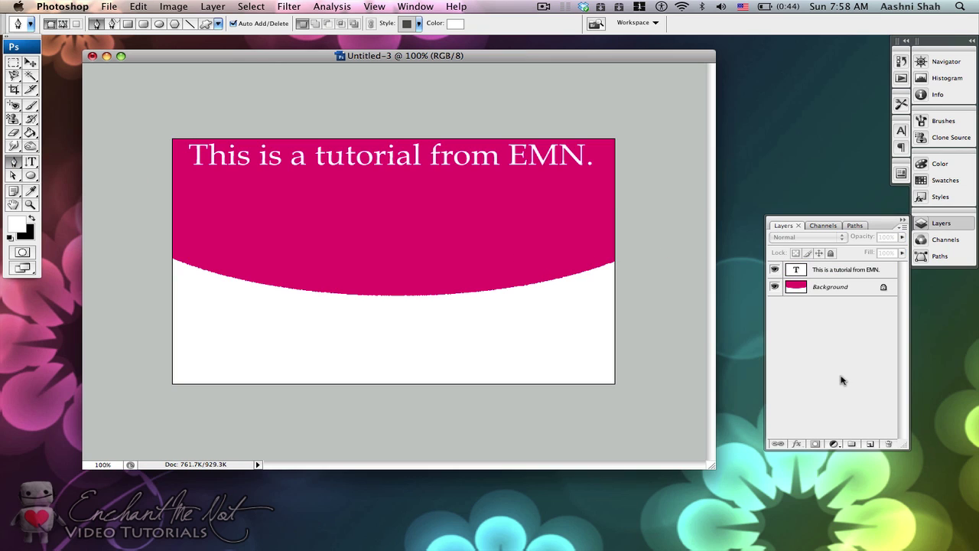
pyautogui.click(869, 443)
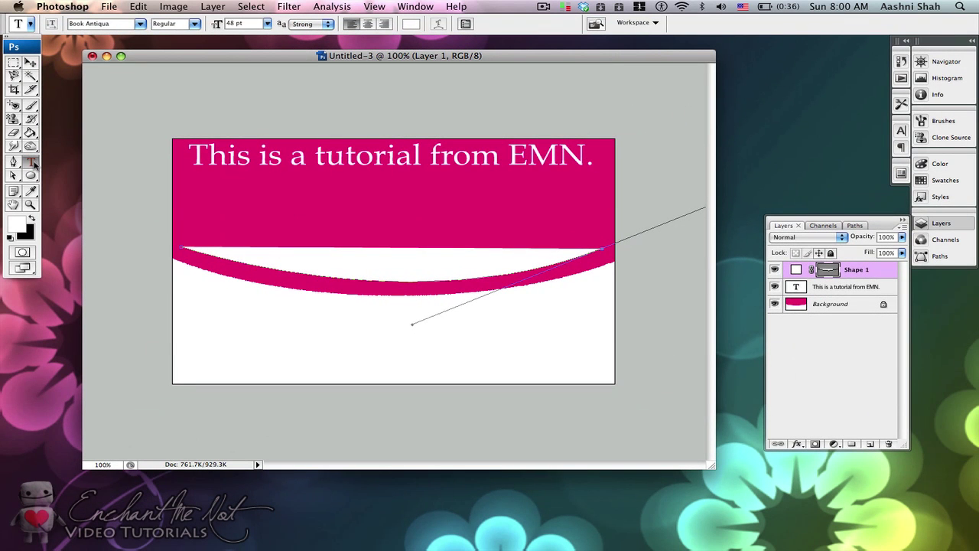
pyautogui.click(30, 161)
# Select the Horizontal Type tool and set the background colour to blue-purple #5522c7
pyautogui.click(52, 157)
pyautogui.click(24, 234)
pyautogui.click(836, 331)
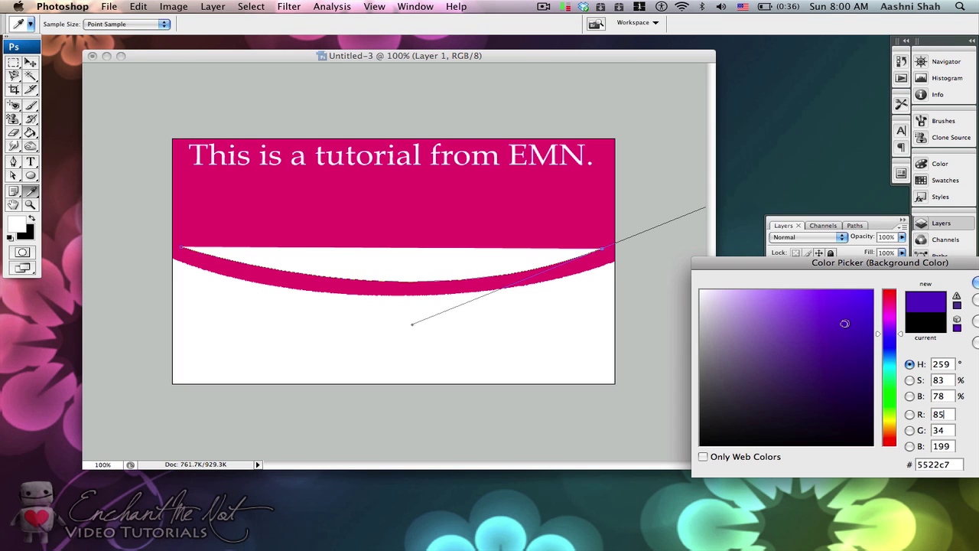
pyautogui.click(847, 322)
pyautogui.press('Return')
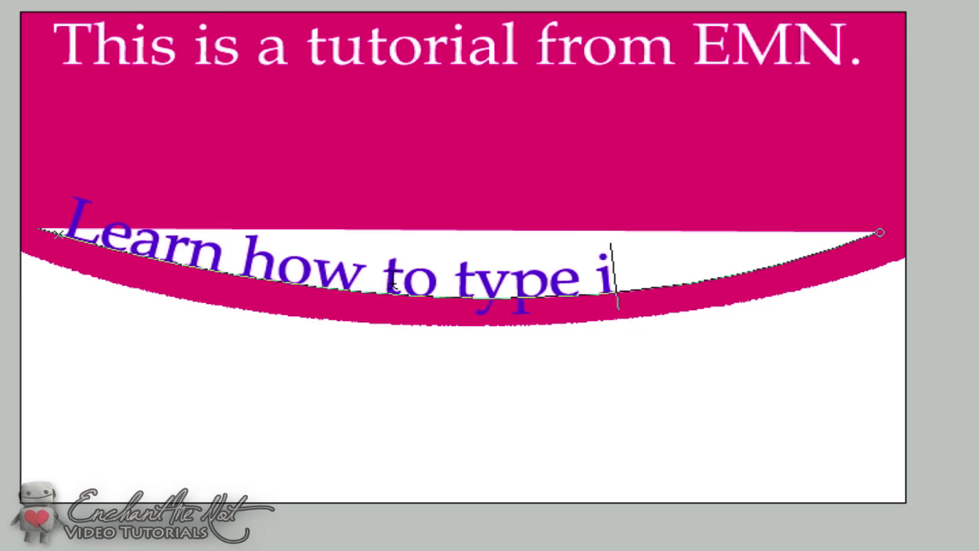
# Type 'type in curves.' so the path text reads 'Learn how to type in curves.'
pyautogui.write('n curves')
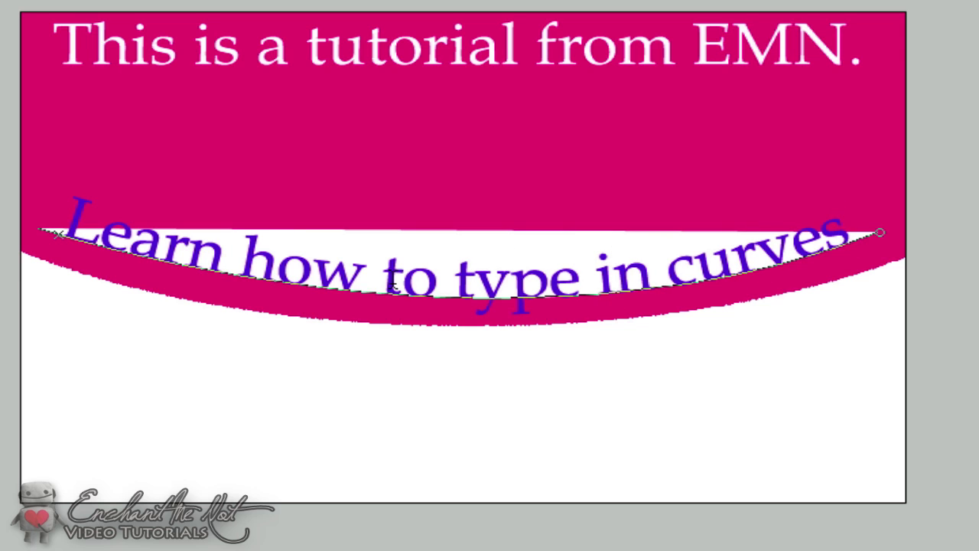
pyautogui.write('.')
# Set the curved text to Britannic Bold at 48 pt and commit it
pyautogui.hotkey('ctrl', 'a')
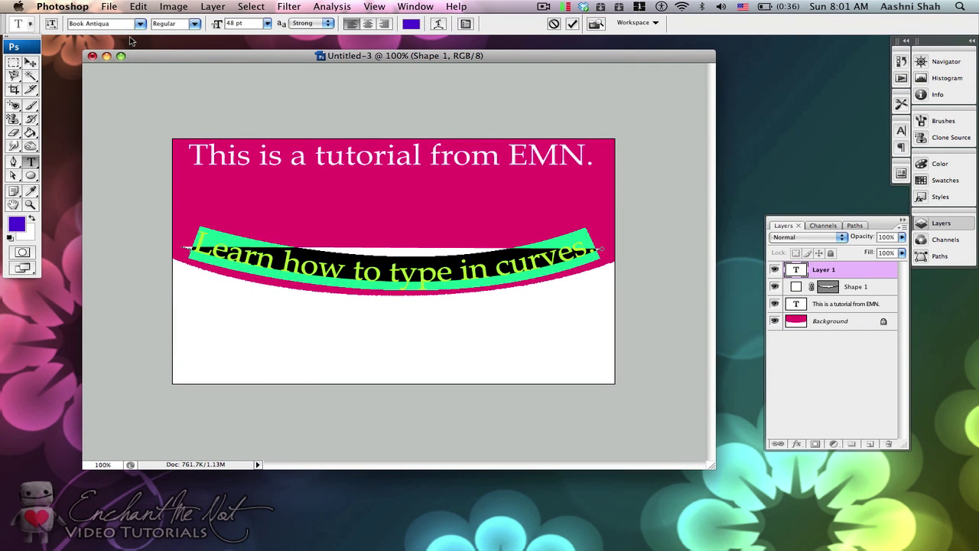
pyautogui.click(140, 24)
pyautogui.press('Escape')
pyautogui.click(267, 24)
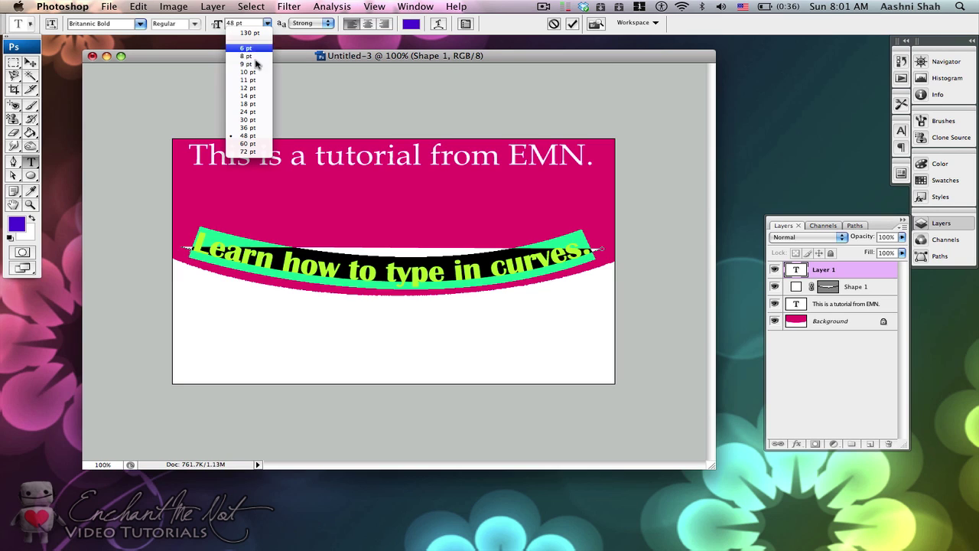
pyautogui.click(241, 136)
pyautogui.click(238, 252)
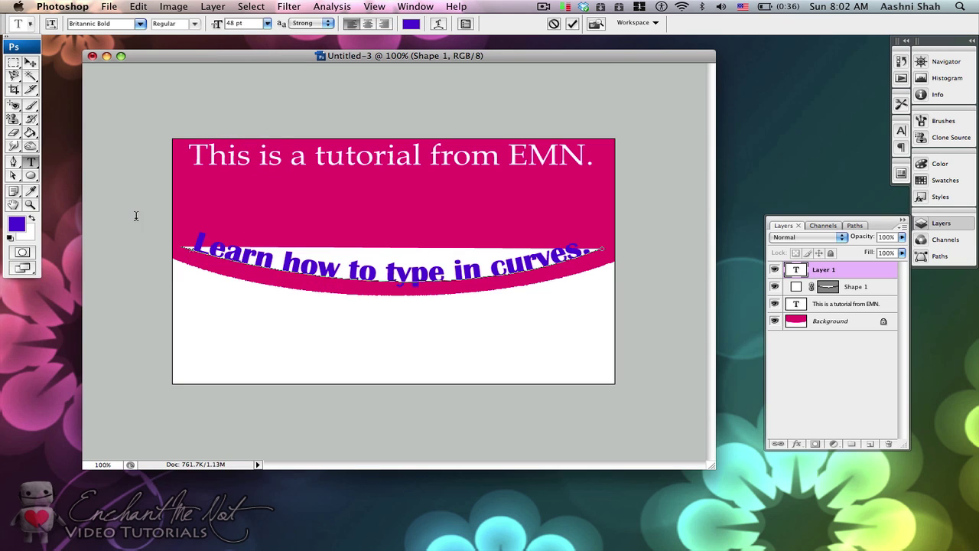
# Try Drop Shadow and Stroke in the text layer's Layer Style, then cancel without applying them
pyautogui.click(31, 62)
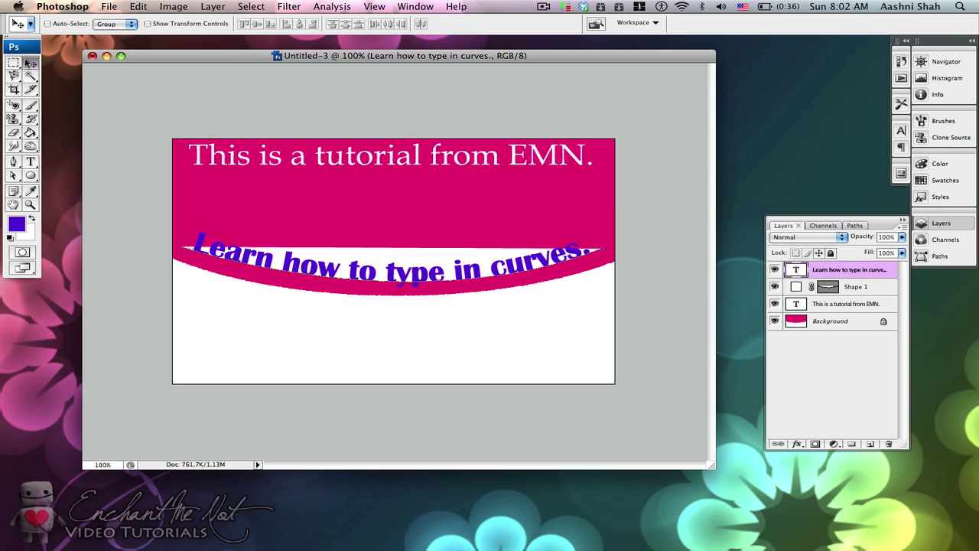
pyautogui.doubleClick(890, 269)
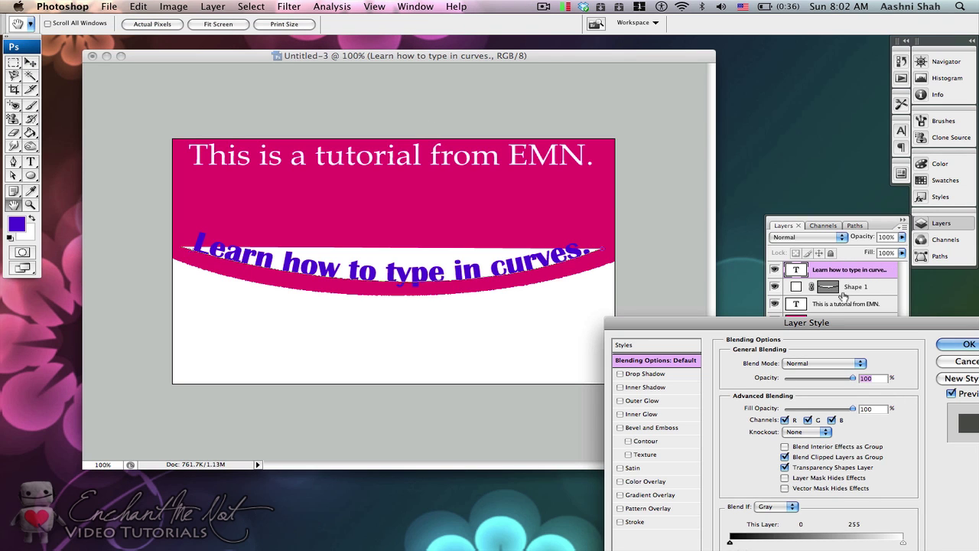
pyautogui.moveTo(817, 300); pyautogui.dragTo(812, 193)
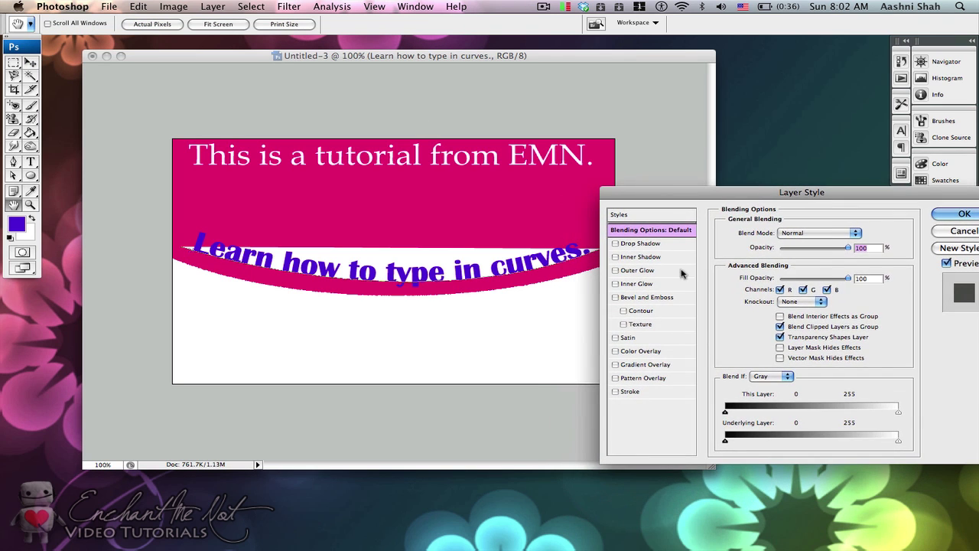
pyautogui.click(670, 243)
pyautogui.click(659, 392)
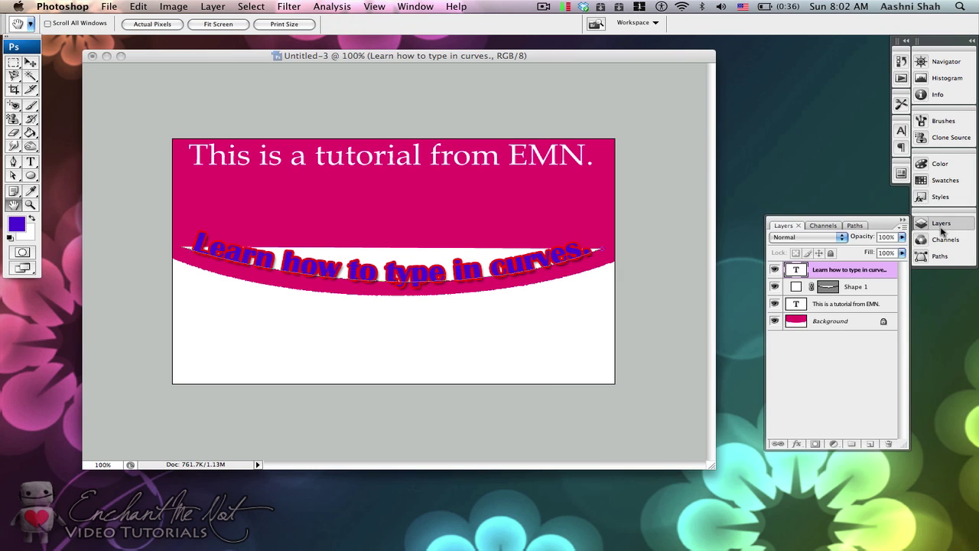
pyautogui.click(949, 231)
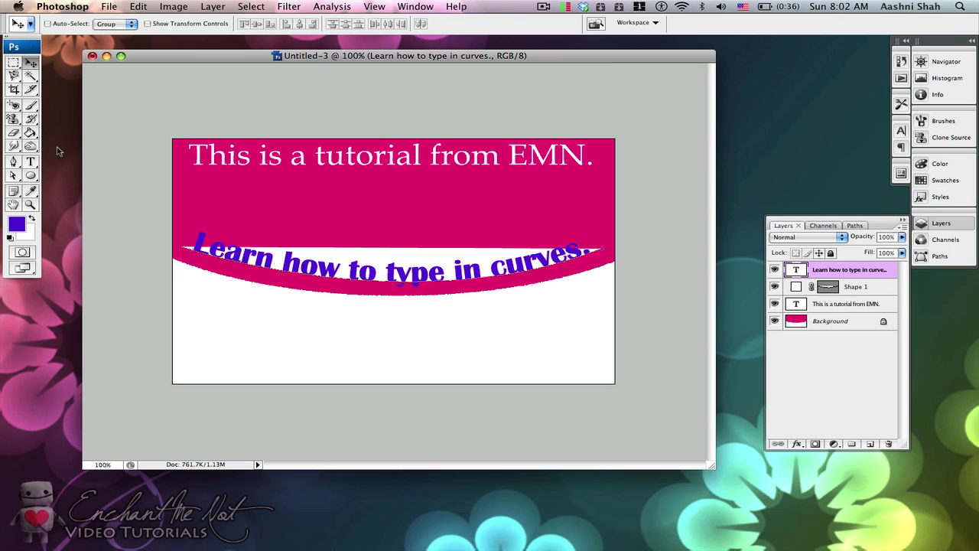
# Add a new empty top layer and hide the white Shape 1 and curved text layers
pyautogui.click(31, 161)
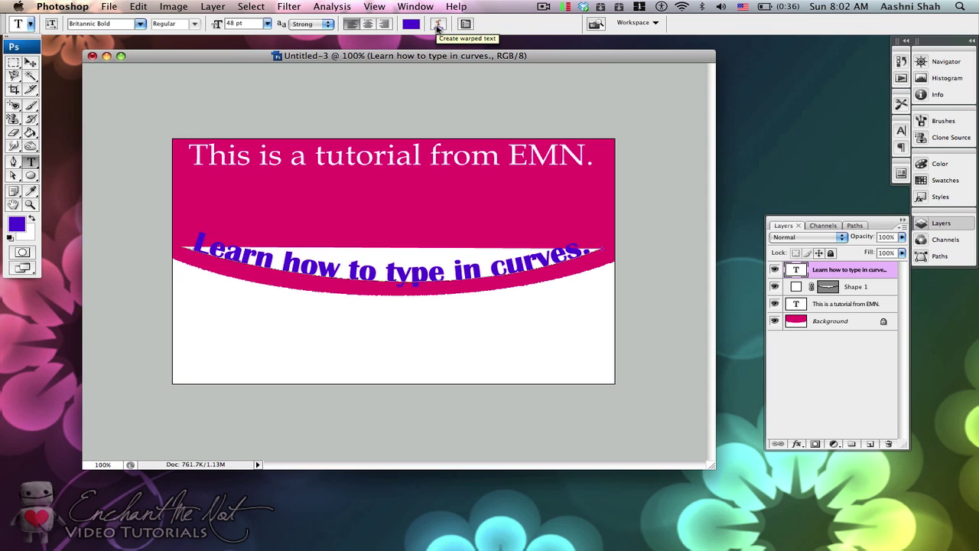
pyautogui.click(872, 445)
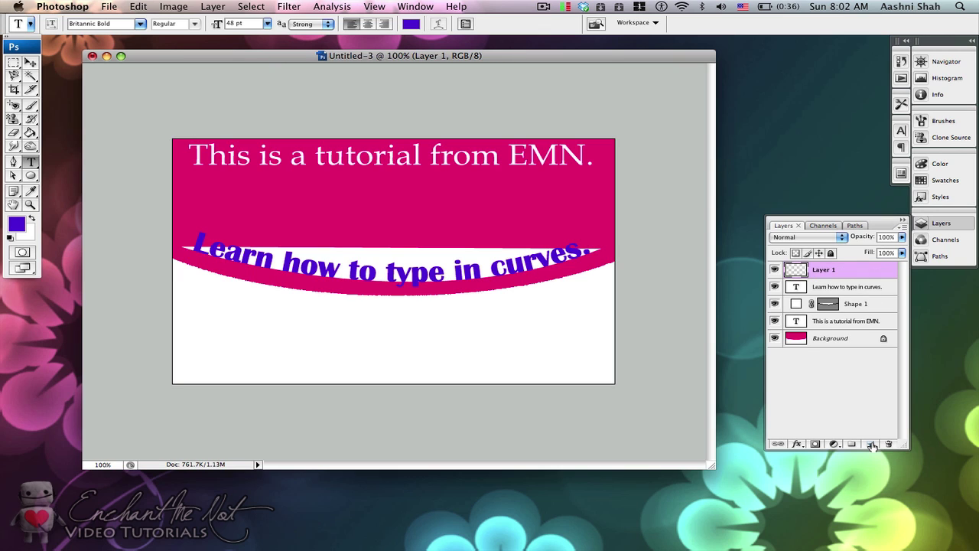
pyautogui.click(774, 305)
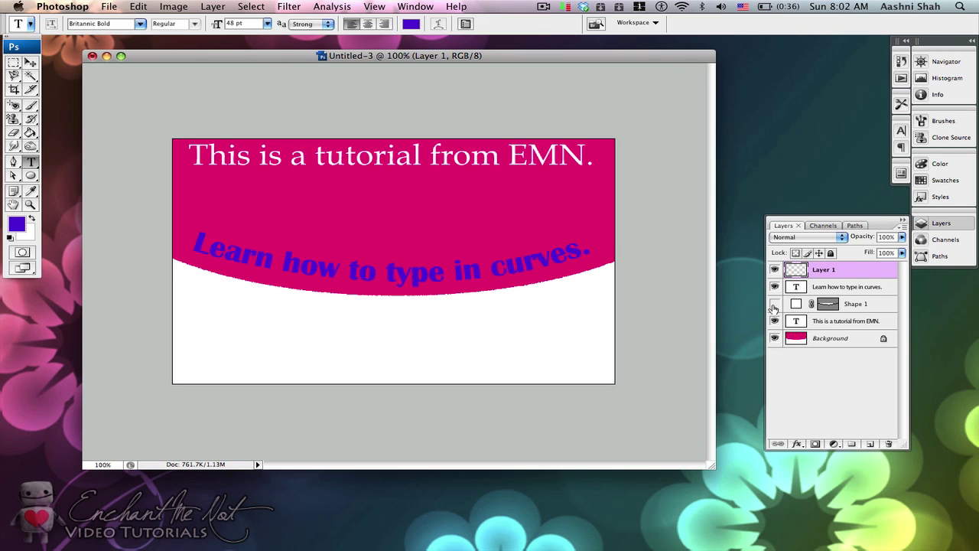
pyautogui.click(774, 288)
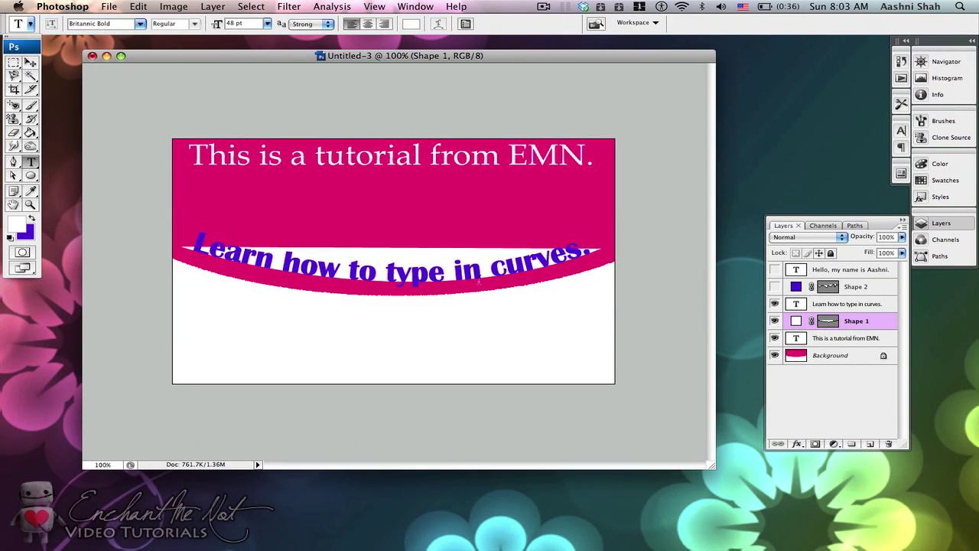
# Hide Shape 1 so the purple curved text sits directly on the magenta shape
pyautogui.click(775, 321)
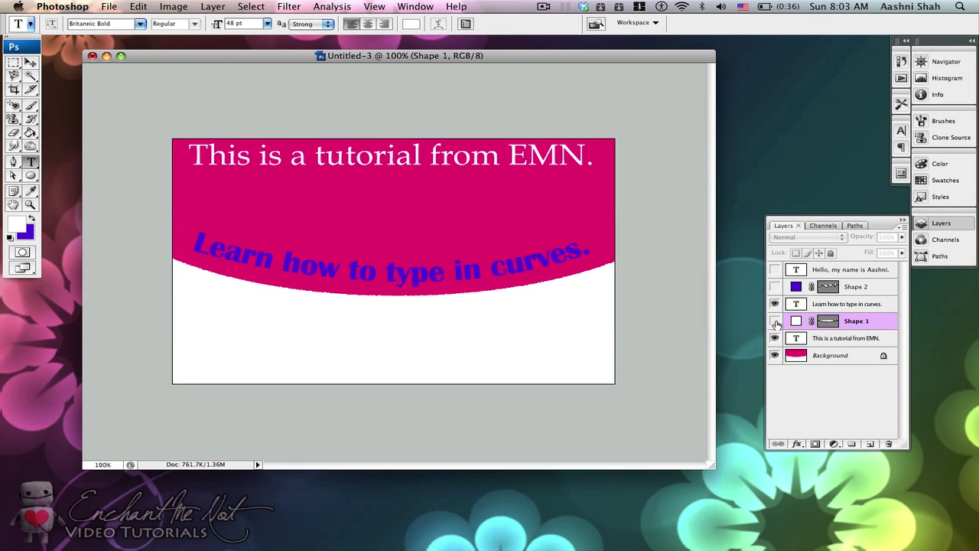